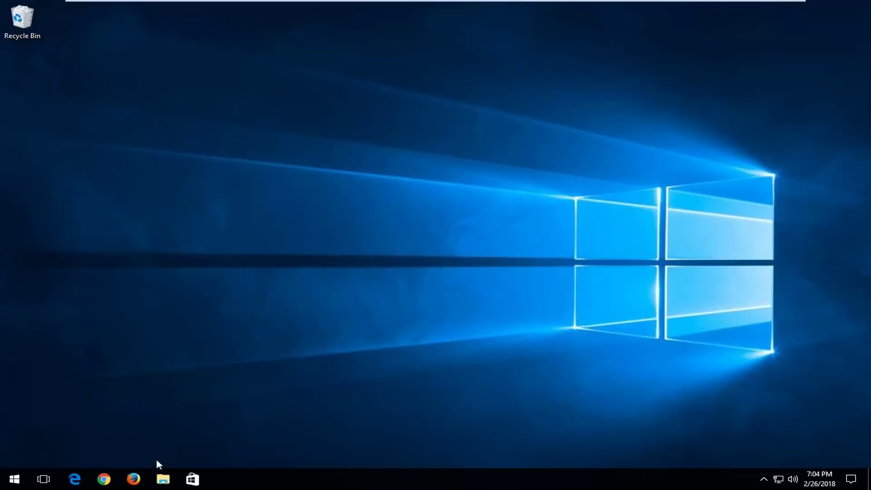
# Step: Open Chrome at google.com, maximize the window and search 'fornite download'
pyautogui.click(104, 479)
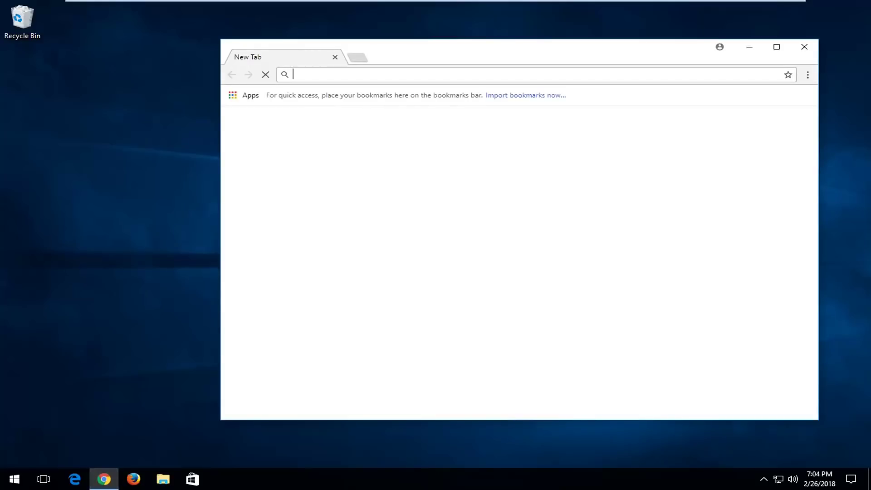
pyautogui.write('fort')
pyautogui.hotkey('ctrl', 'a')
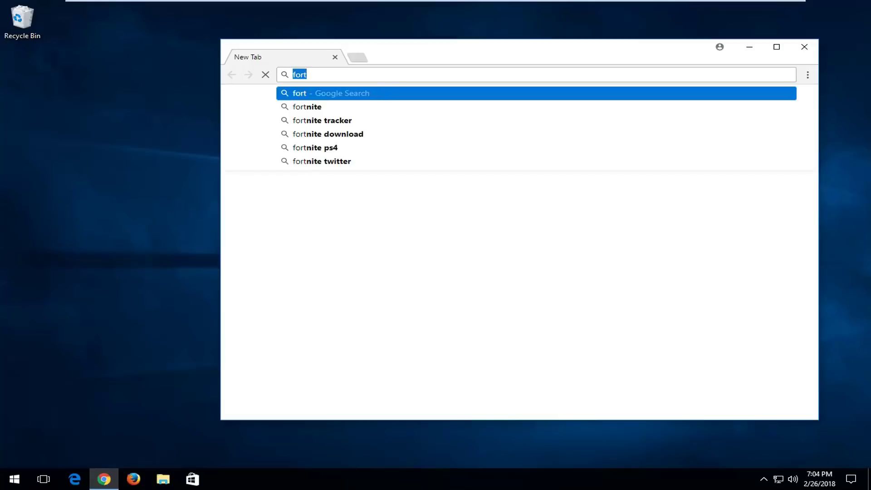
pyautogui.write('google.com')
pyautogui.press('Return')
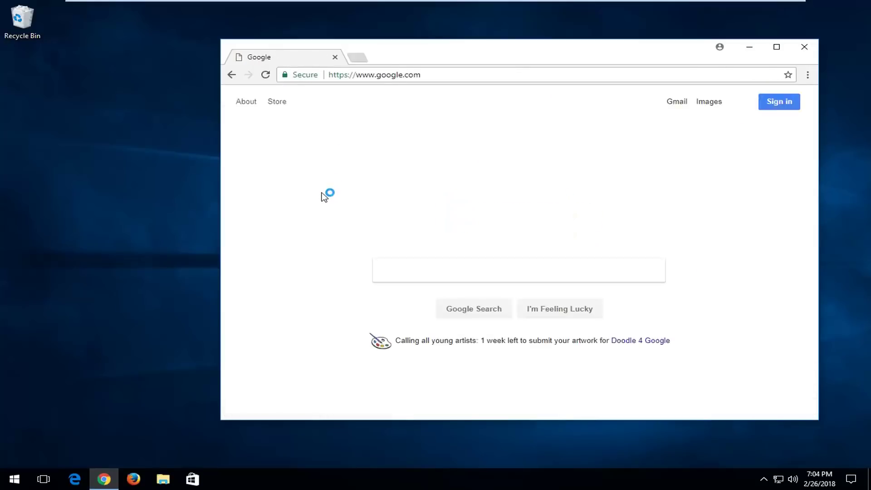
pyautogui.press('super+Up')
pyautogui.write('f')
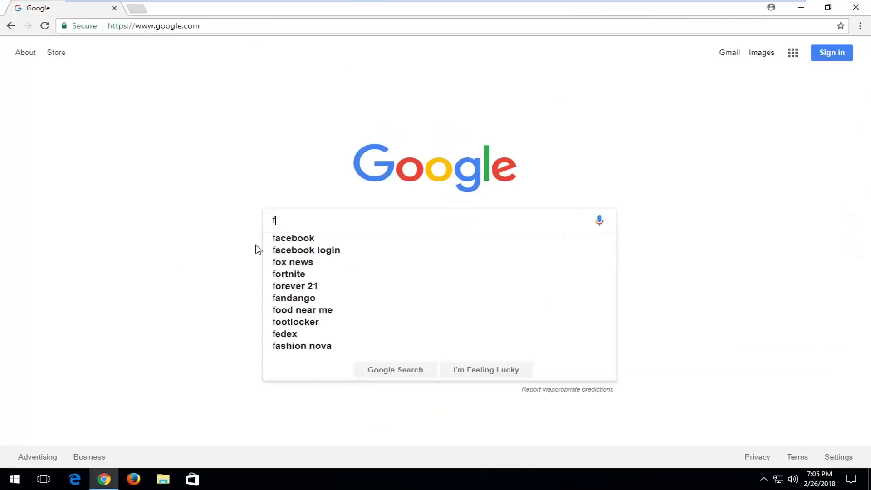
pyautogui.write('ornite down')
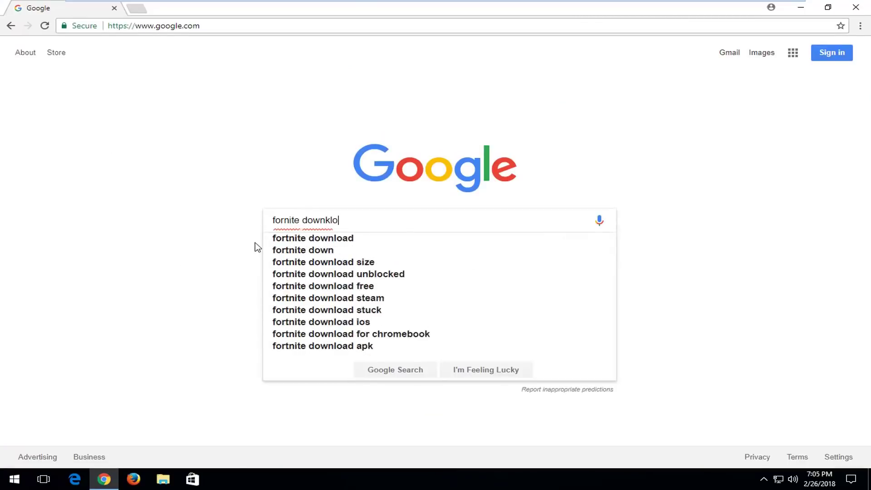
pyautogui.write('load')
pyautogui.press('Return')
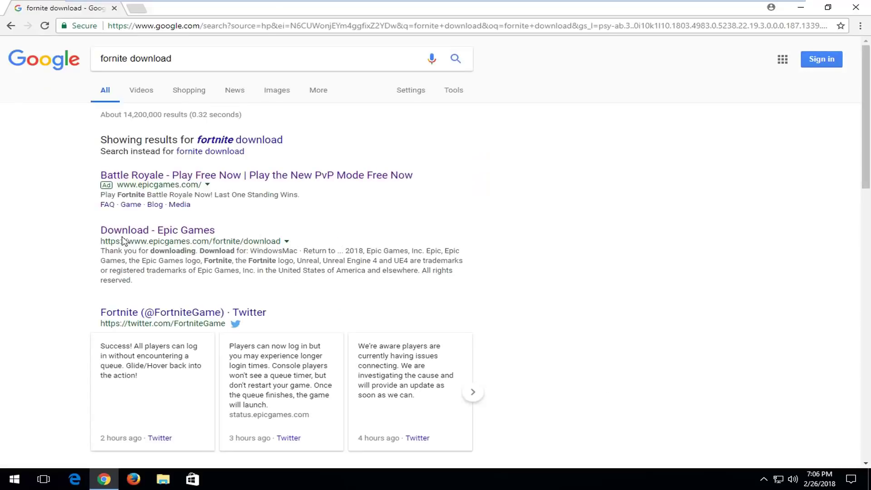
# Step: Open the 'Download - Epic Games' result, keep EpicInstaller-7.4.0 .msi and close the download shelf
pyautogui.click(179, 234)
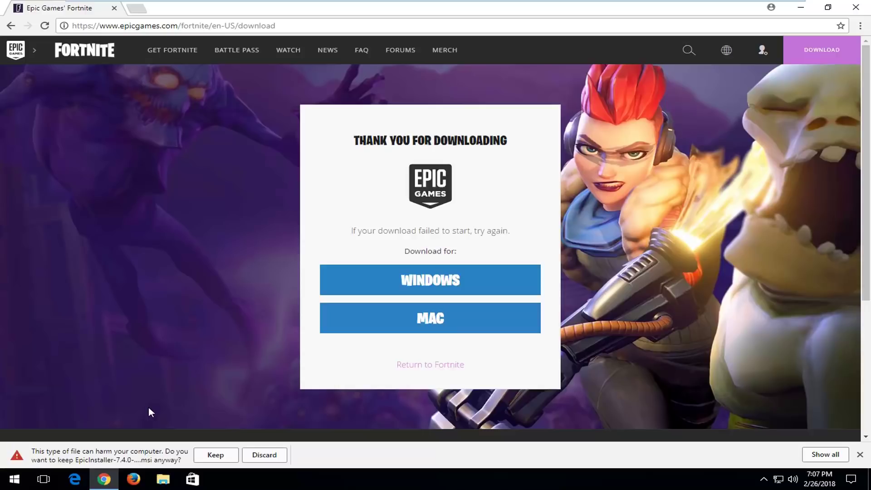
pyautogui.click(216, 455)
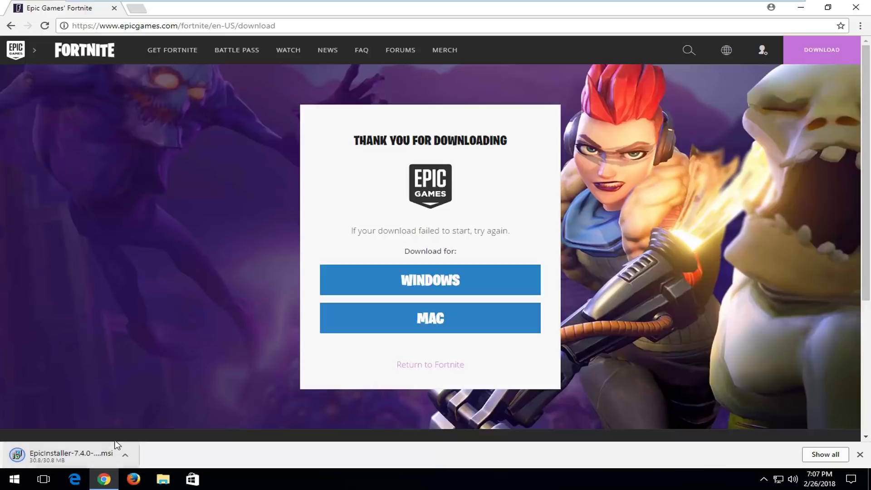
pyautogui.click(93, 452)
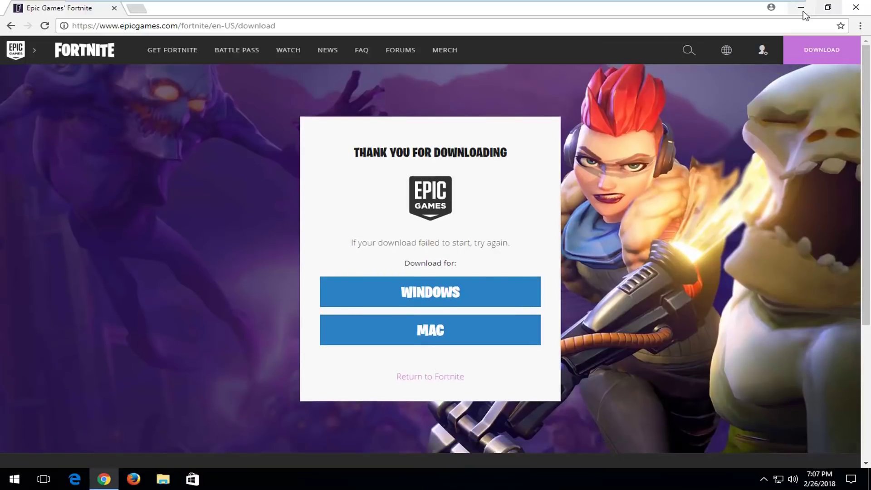
# Step: Minimize Chrome and run the downloaded EpicInstaller .msi past the Security Warning
pyautogui.click(802, 8)
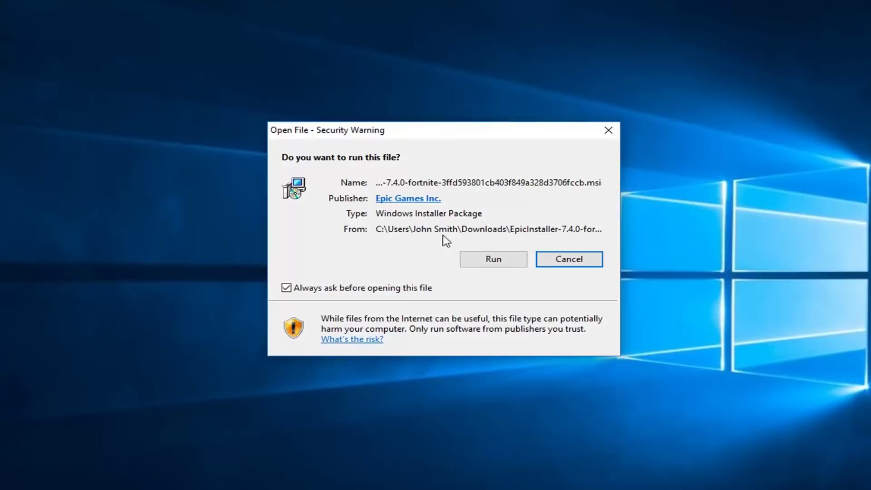
pyautogui.click(485, 262)
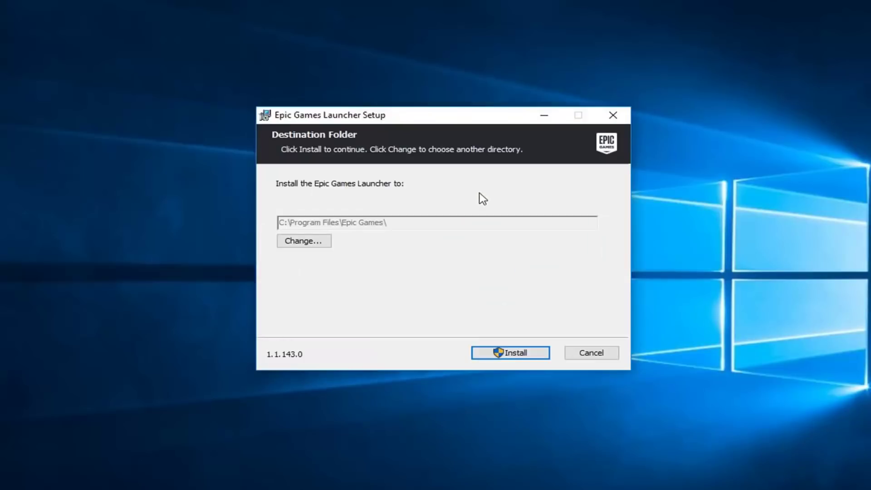
# Step: Install into the default C:\Program Files\Epic Games folder, answering Yes to User Account Control
pyautogui.click(504, 355)
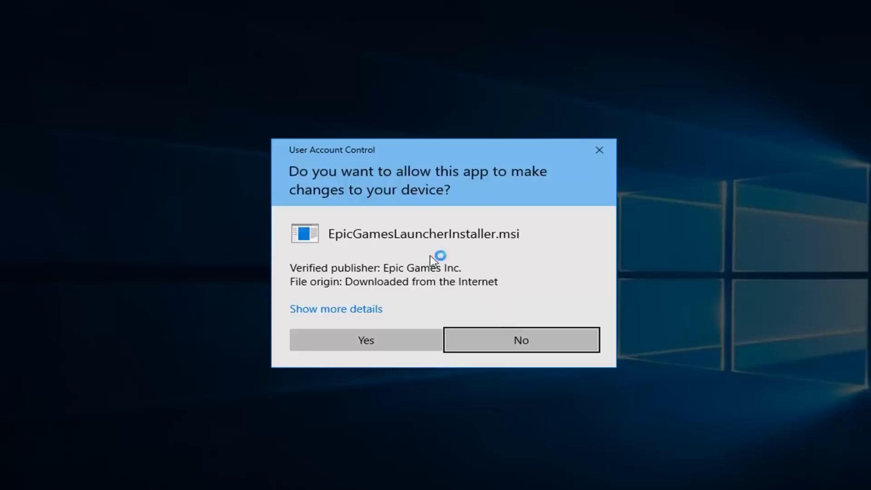
pyautogui.click(352, 351)
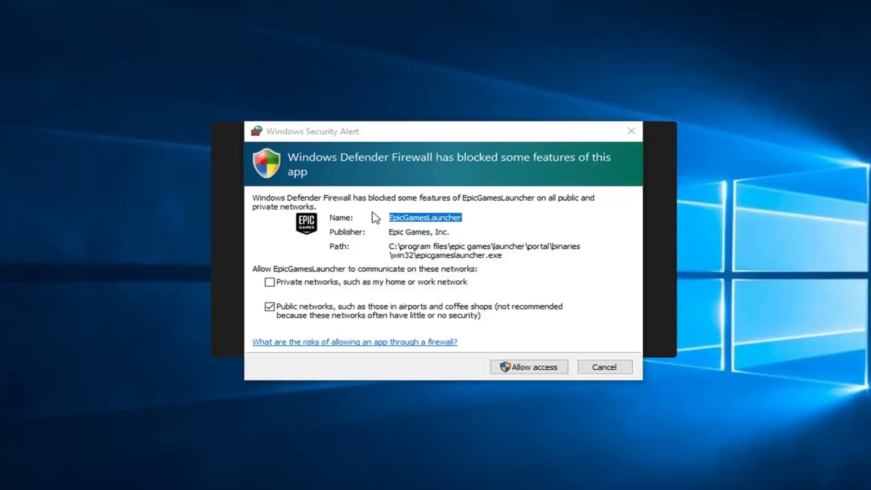
# Step: Grant EpicGamesLauncher Allow access in the firewall alert, keeping Public networks checked
pyautogui.click(378, 164)
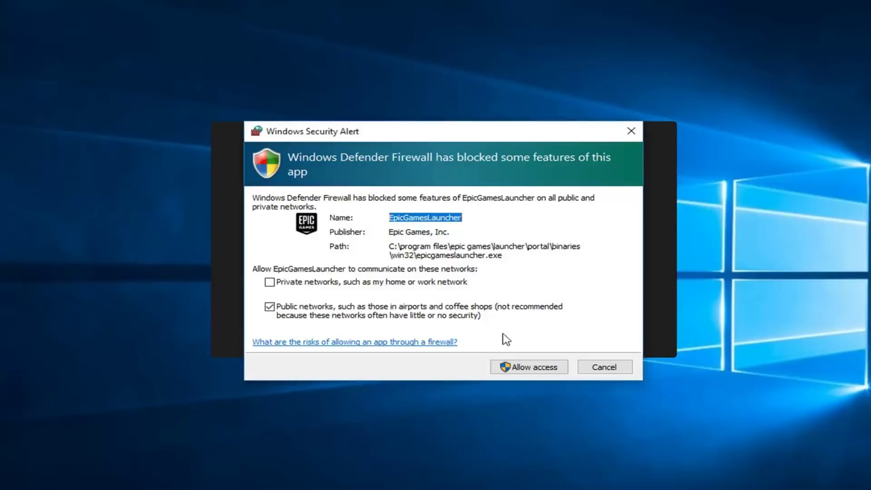
pyautogui.click(507, 372)
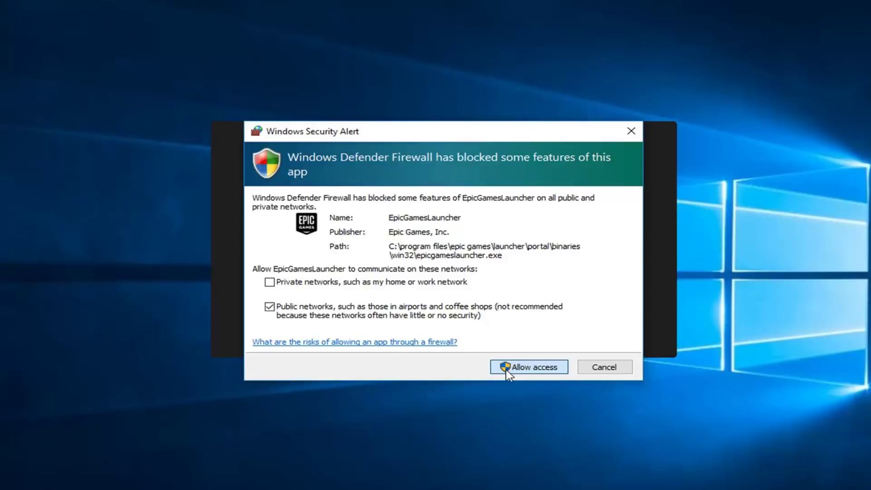
pyautogui.click(506, 368)
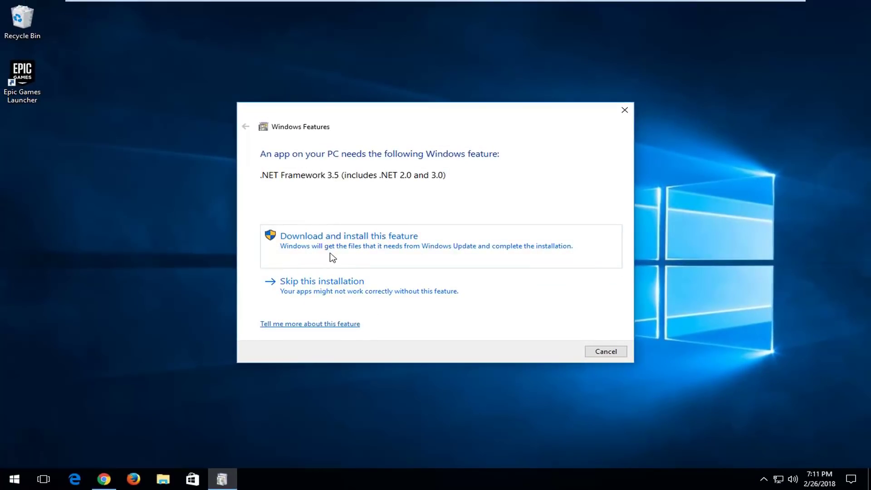
# Step: Skip the .NET Framework 3.5 install and launch Epic Games Launcher from its desktop icon
pyautogui.click(321, 294)
pyautogui.doubleClick(22, 78)
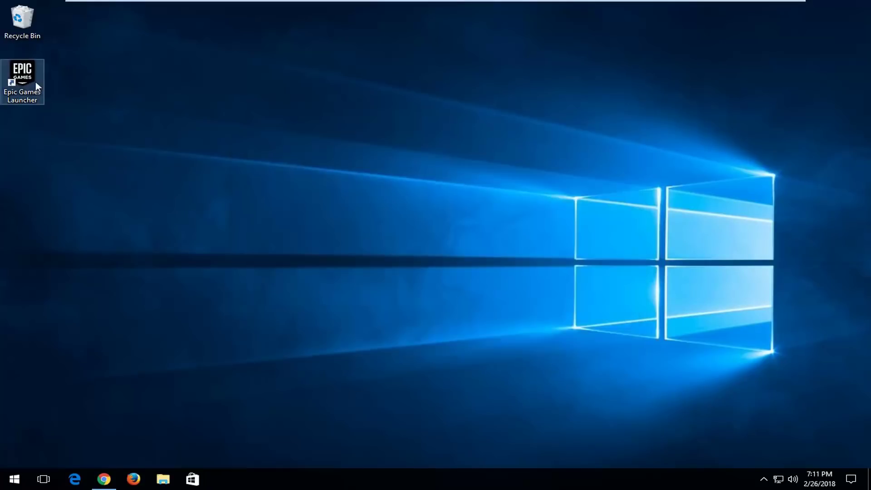
# Step: Deselect the launcher shortcut on the desktop while the sign-in window loads
pyautogui.click(318, 153)
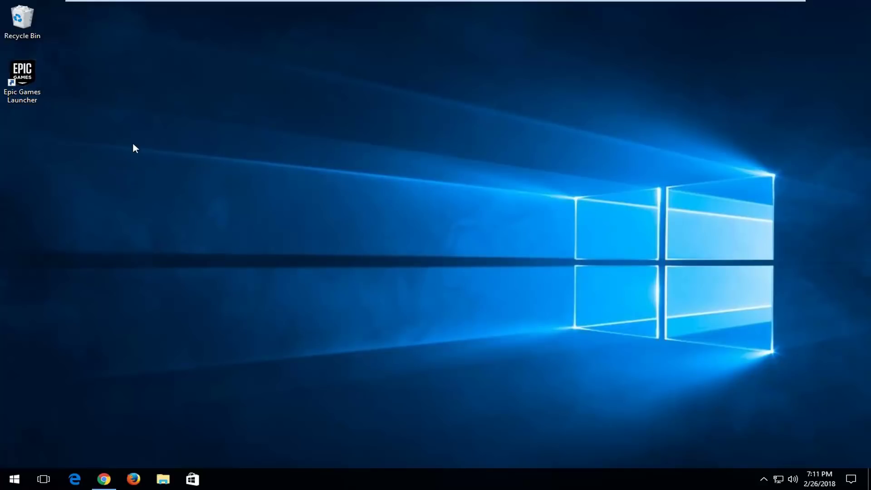